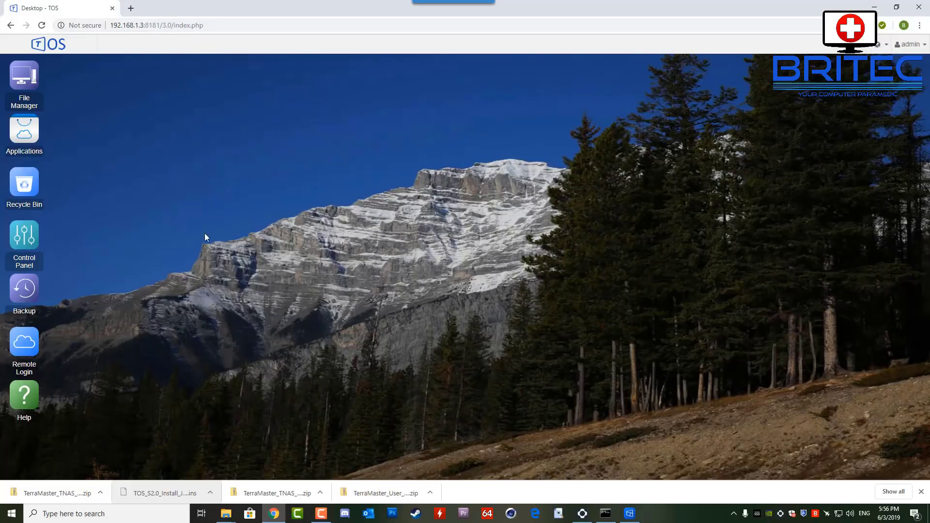
Step: Try the online update to 4.0.13 from Update & Recovery, then dismiss the failure alert
left_click(25, 233)
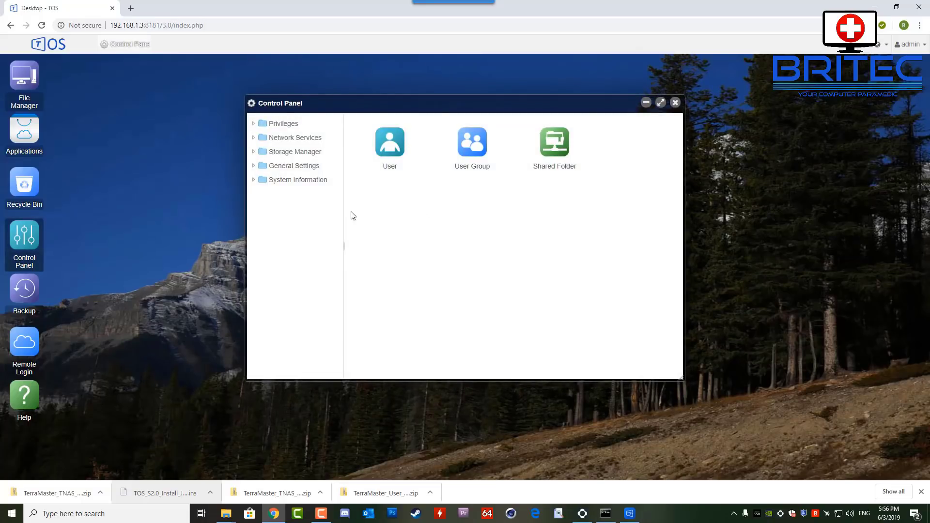
left_click(281, 167)
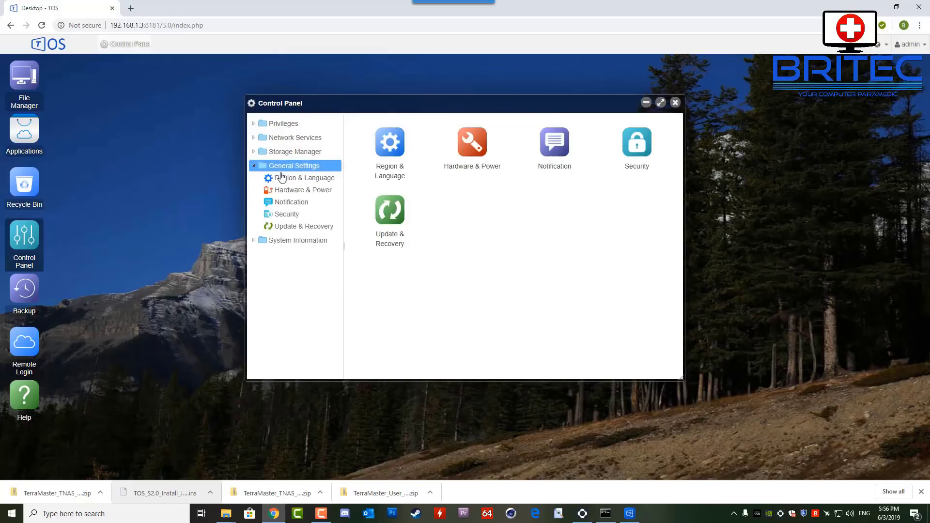
left_click(285, 227)
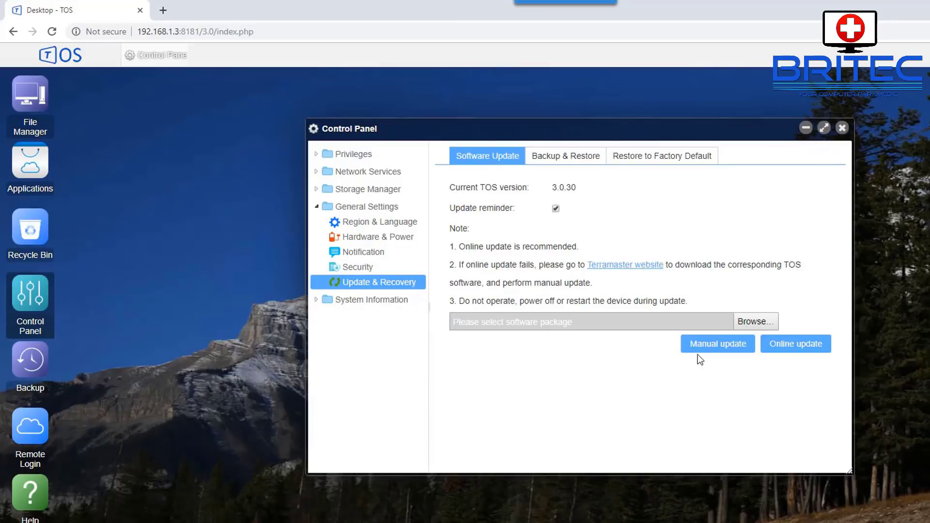
left_click(791, 348)
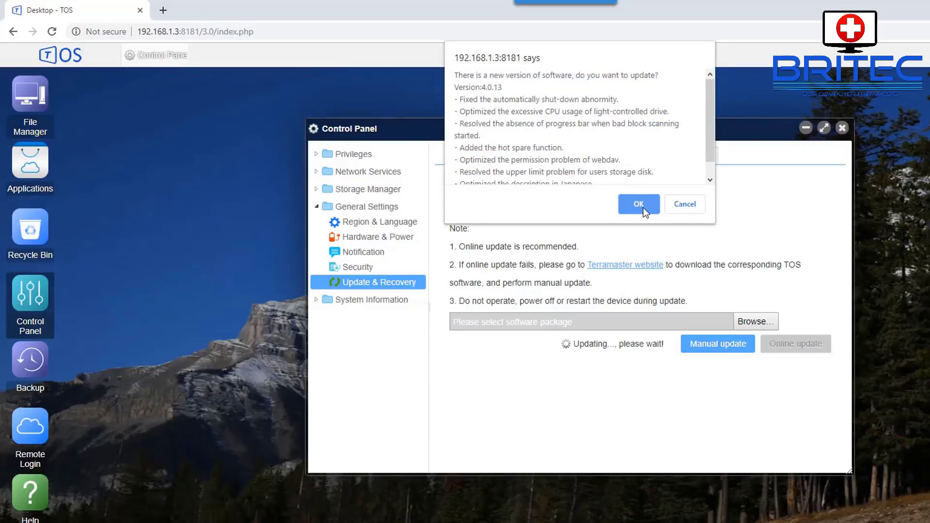
left_click(644, 207)
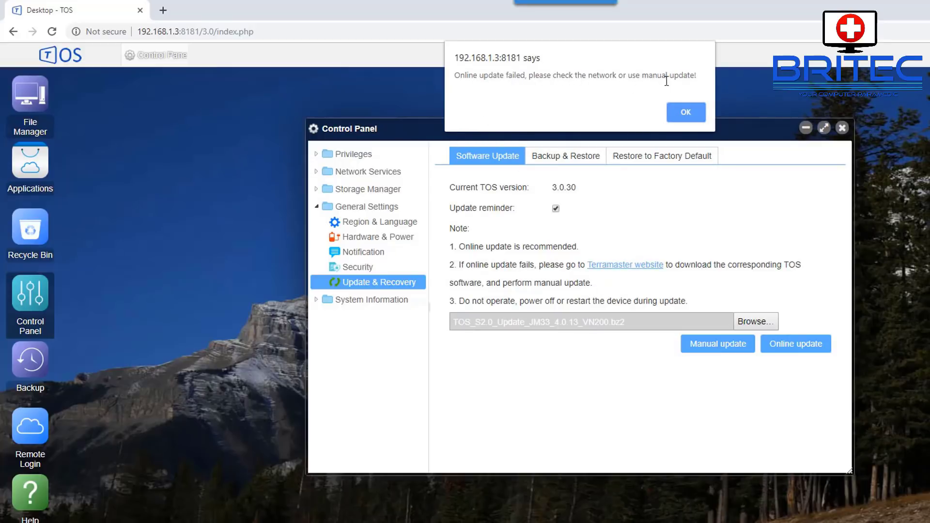
left_click(686, 115)
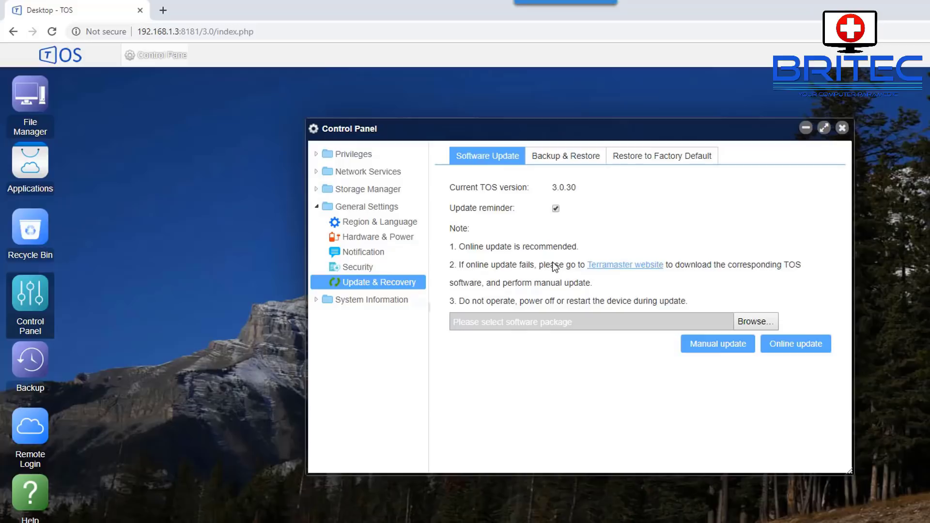
Step: Open the TerraMaster website and list the F2-220's Desktop and system downloads
left_click(637, 268)
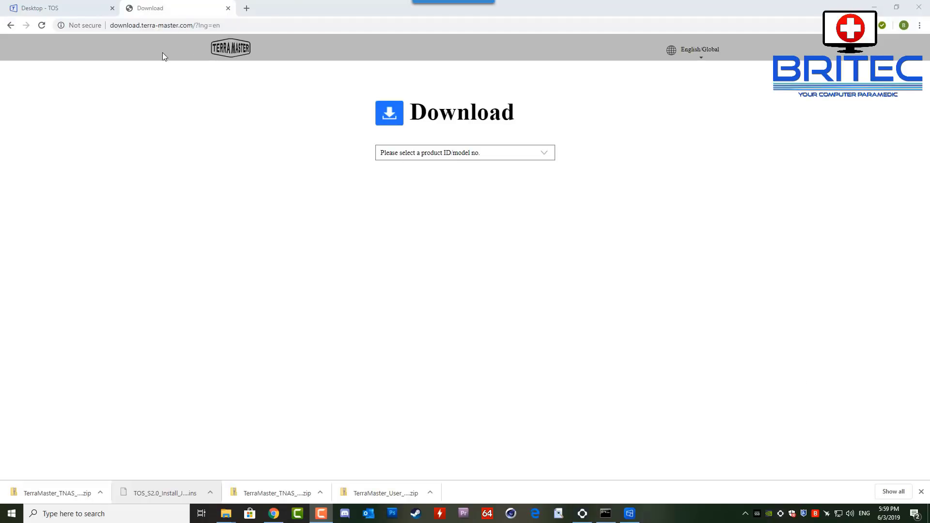
left_click(546, 154)
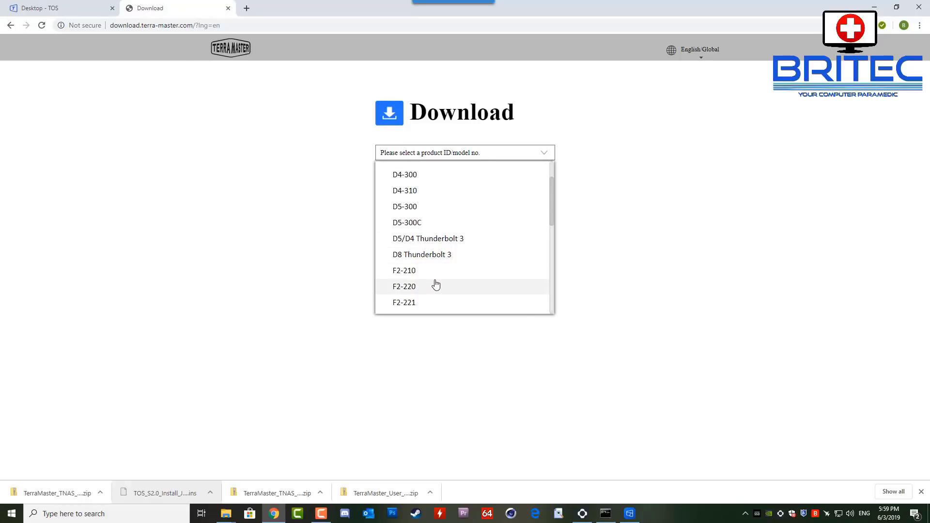
left_click(436, 285)
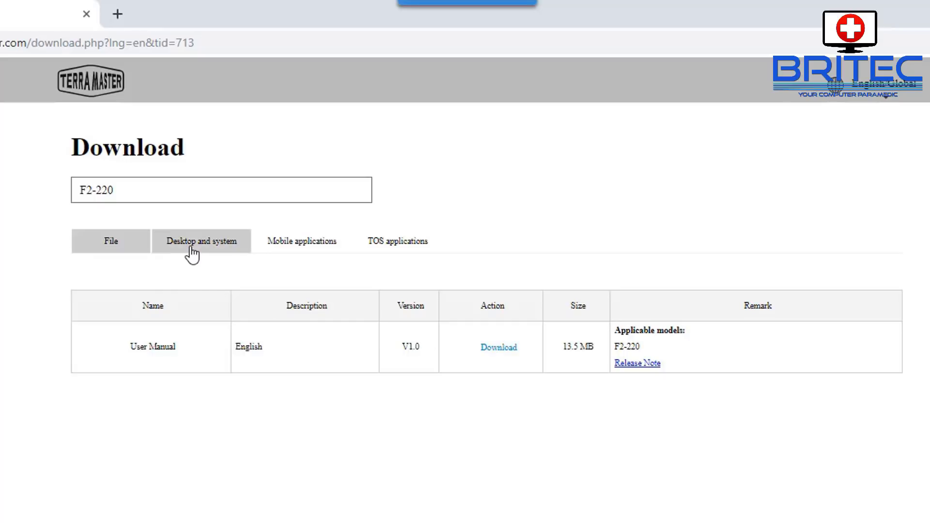
left_click(192, 246)
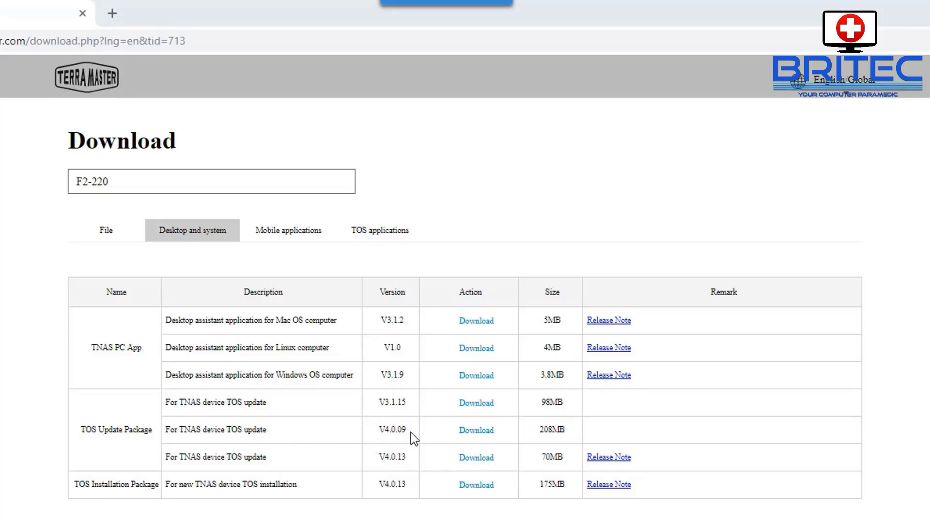
Step: Download the V4.0.13 TOS update package and return to Update & Recovery settings
left_click(481, 463)
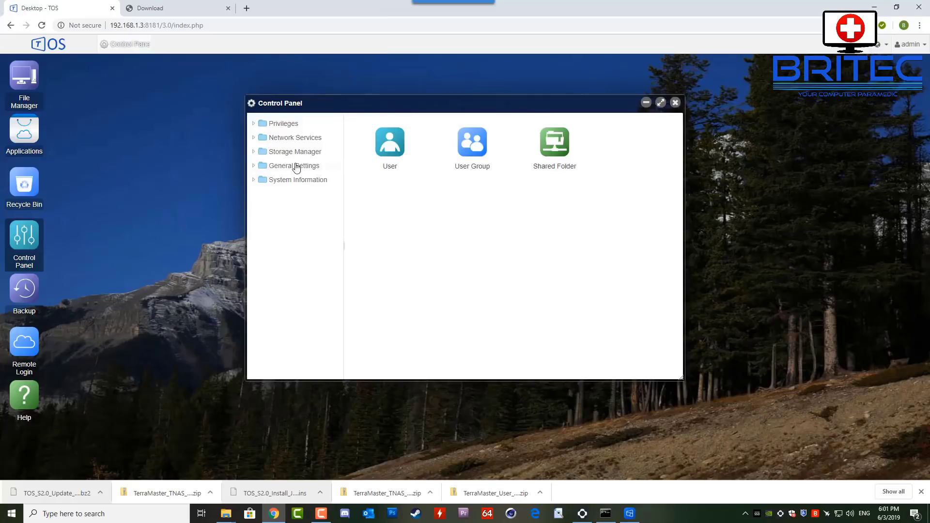
left_click(287, 167)
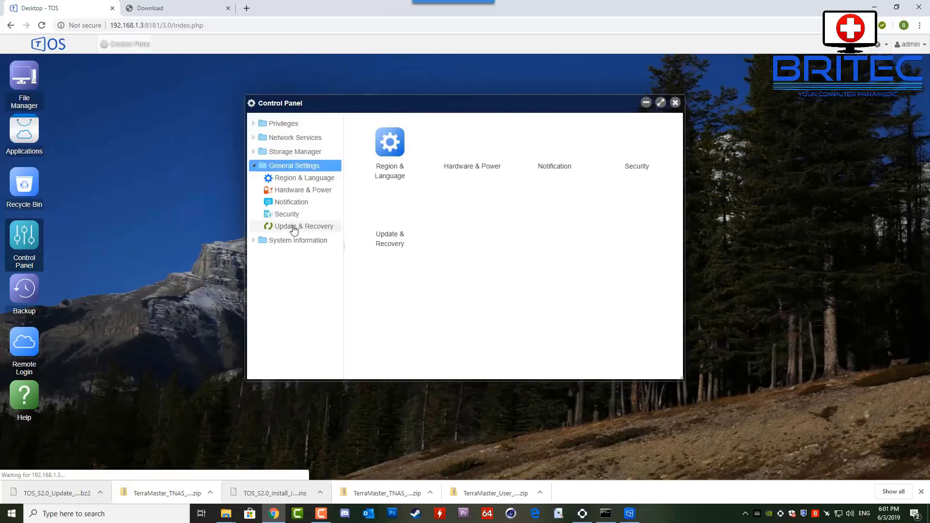
left_click(293, 228)
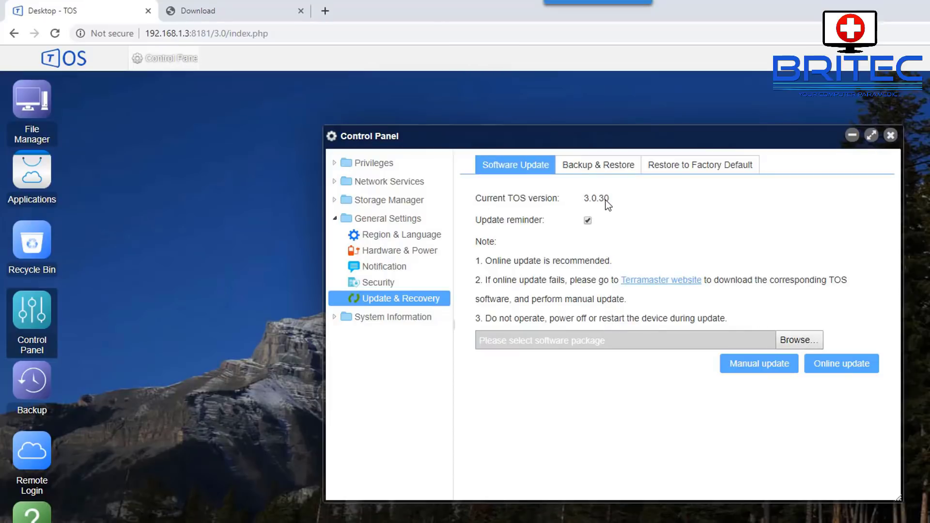
Step: Run a manual update with the 4.0.13 .bz2 file, which is rejected as incorrect
left_click(779, 341)
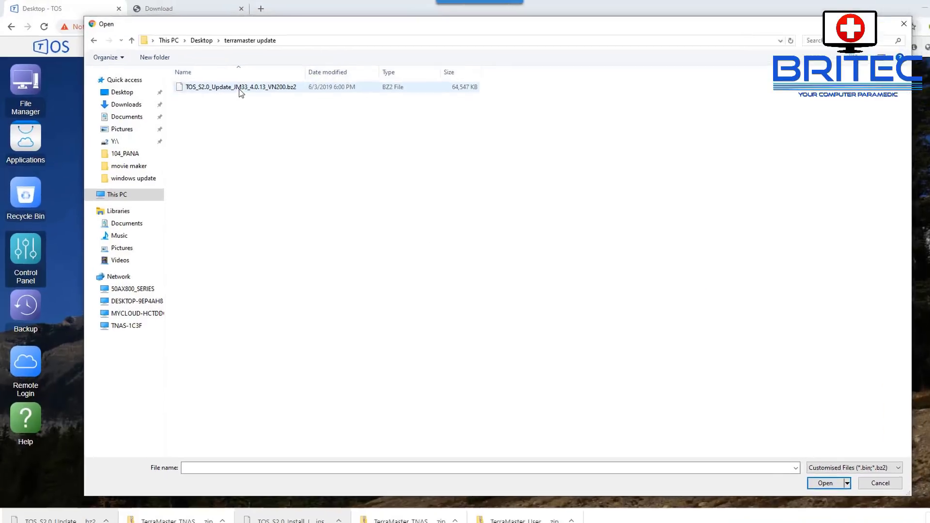
left_click(241, 88)
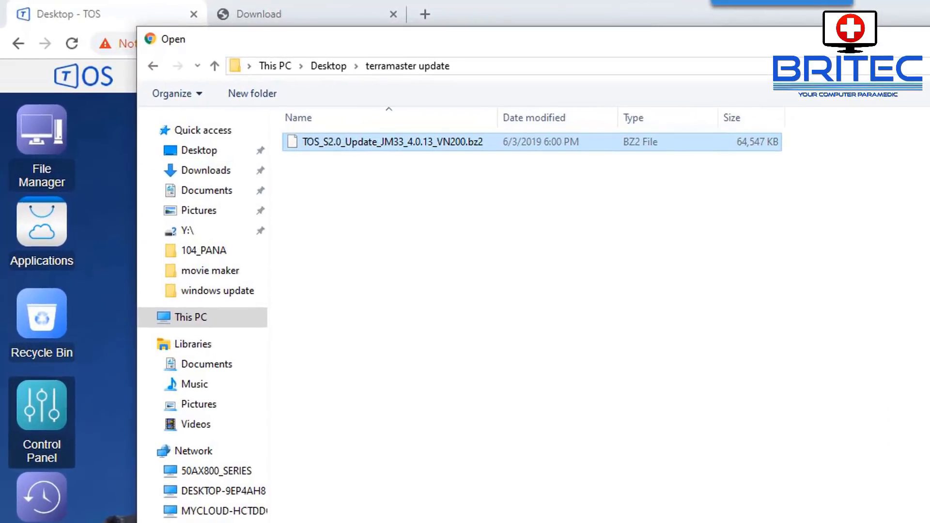
key("Return")
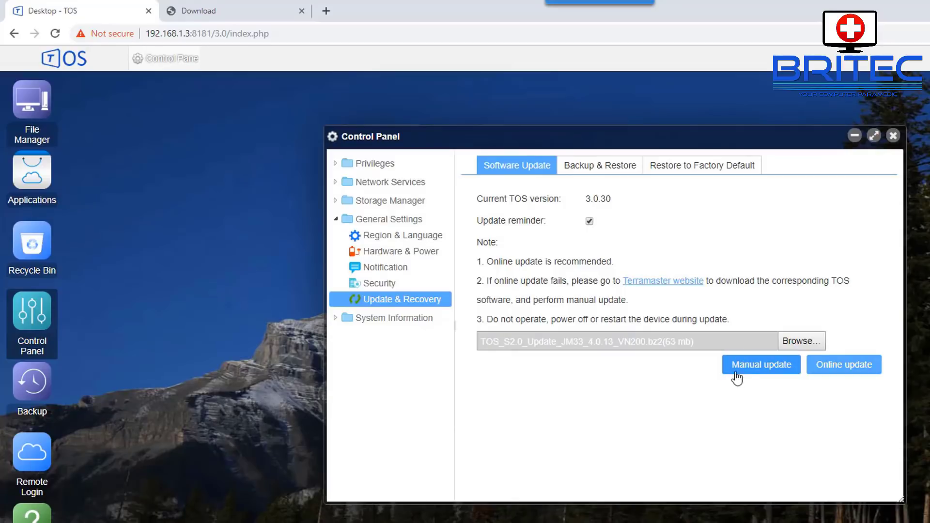
left_click(761, 368)
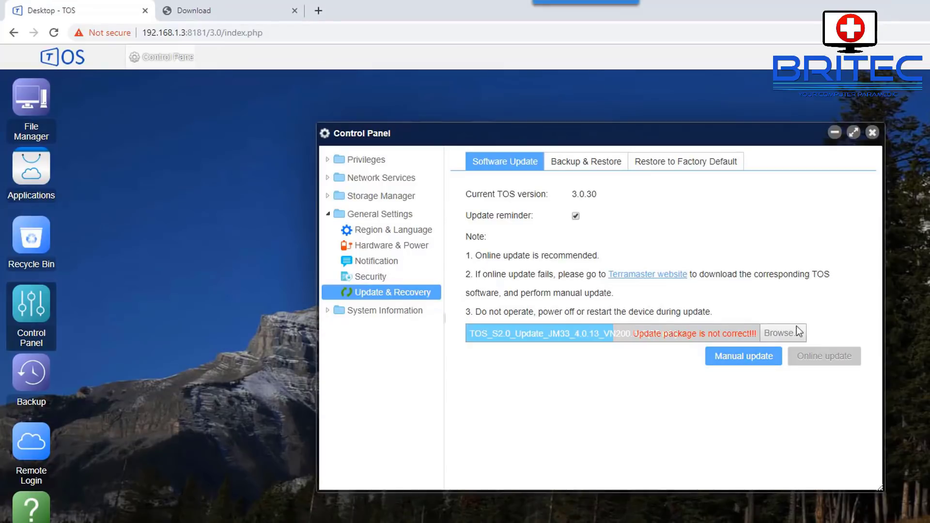
Step: Reopen Update & Recovery and manually install TOS_S1.0_Update_J1800_3.1.15_VN108.bz2
left_click(872, 132)
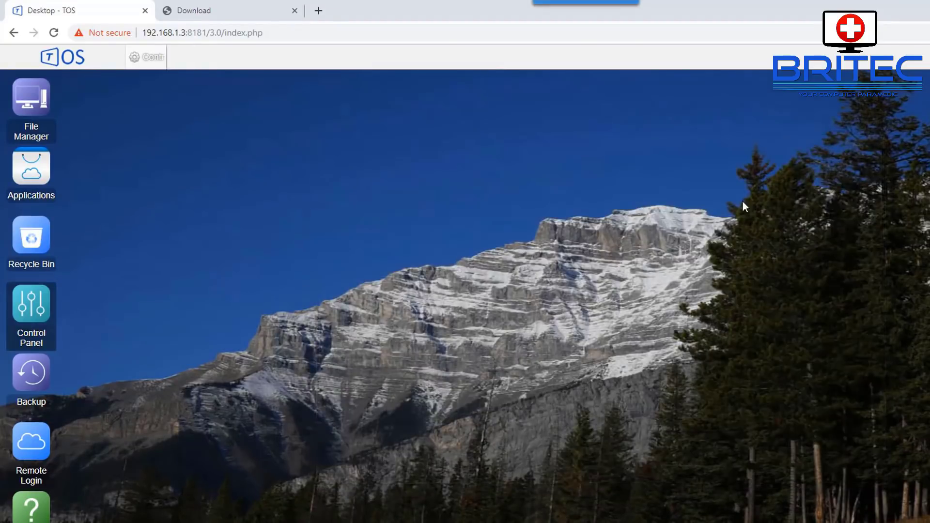
left_click(32, 305)
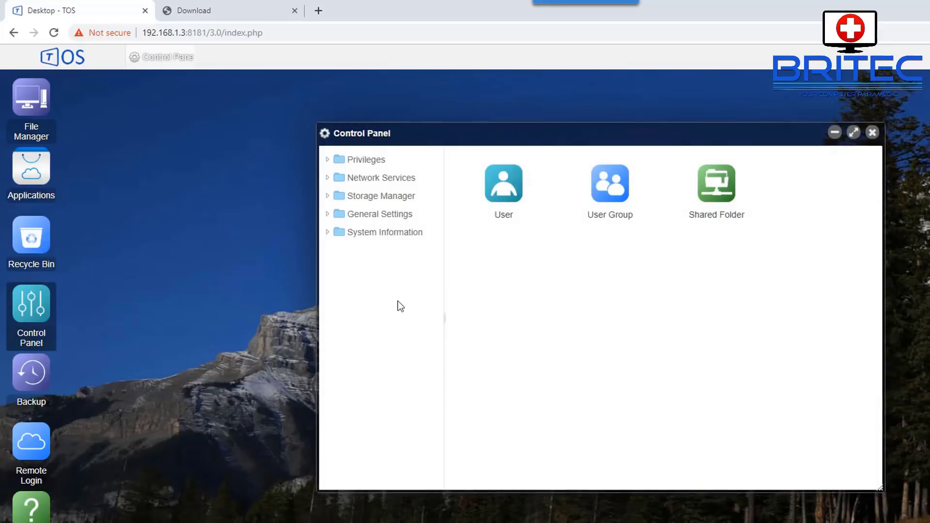
left_click(369, 216)
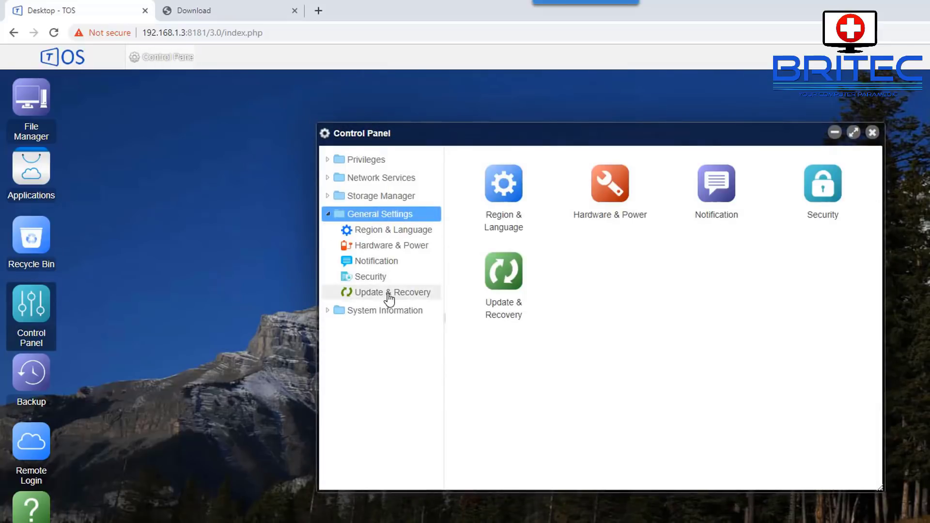
left_click(388, 292)
left_click(781, 334)
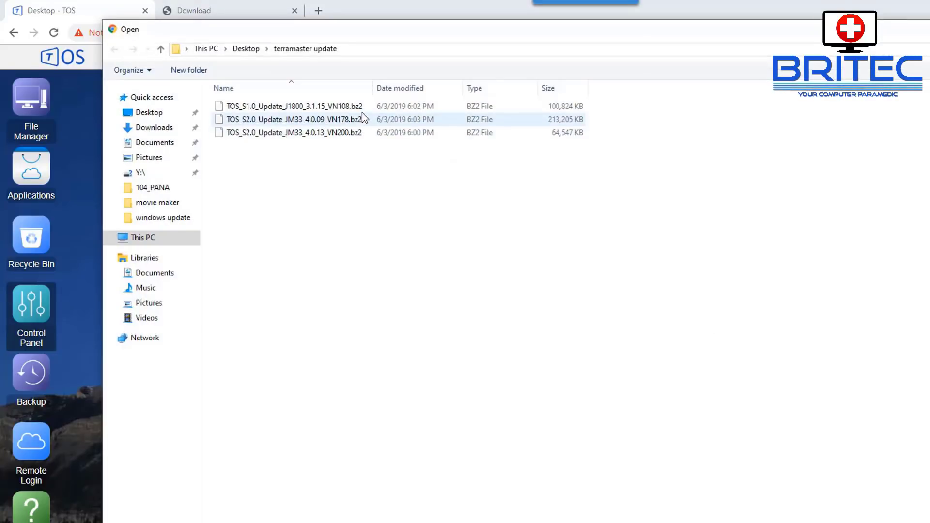
left_click(333, 110)
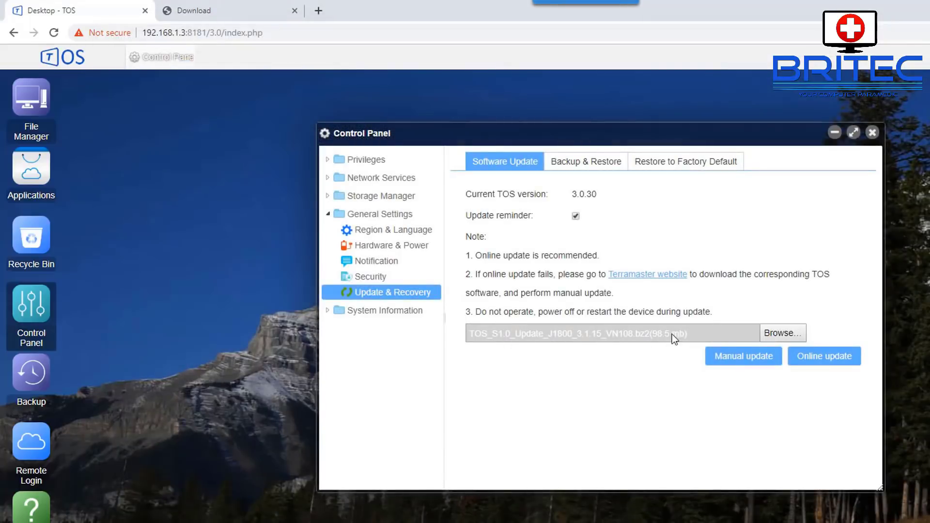
left_click(733, 367)
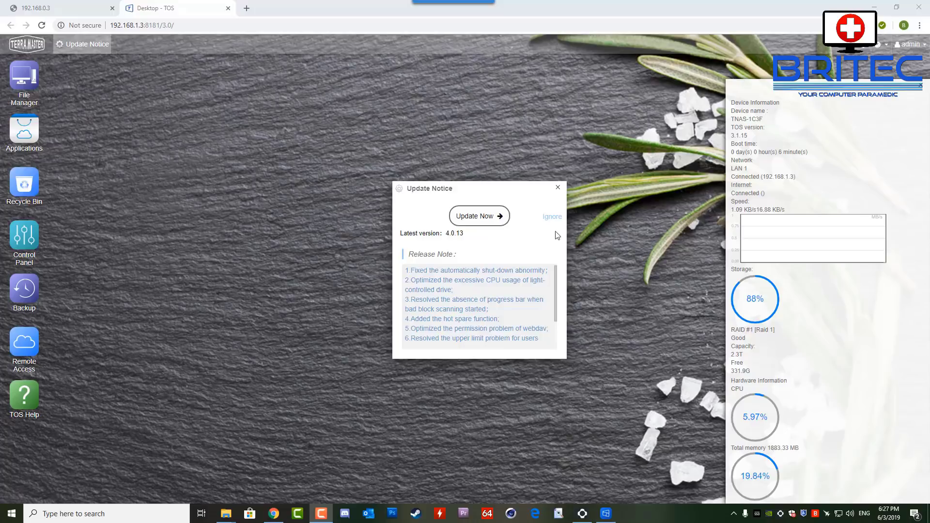
Step: Apply the 4.0.09 update package as a local manual update, accepting the warning
left_click(480, 218)
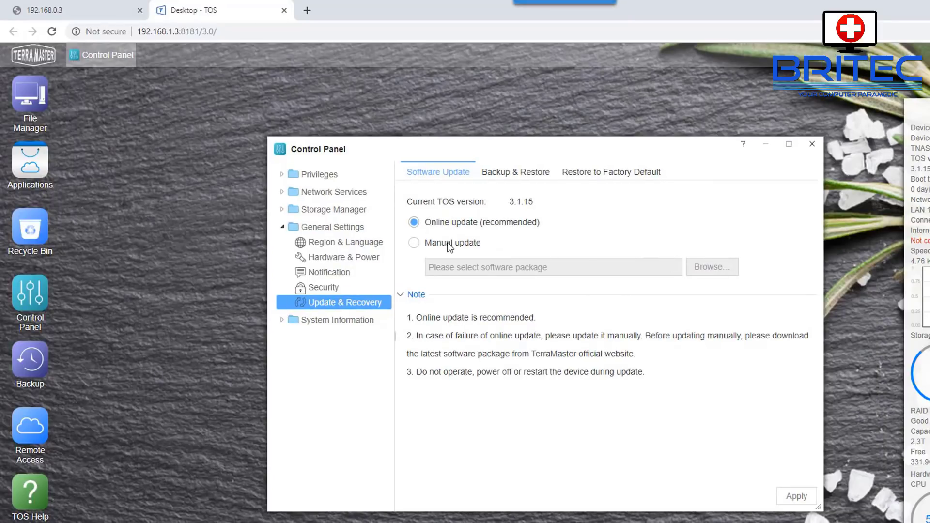
left_click(414, 243)
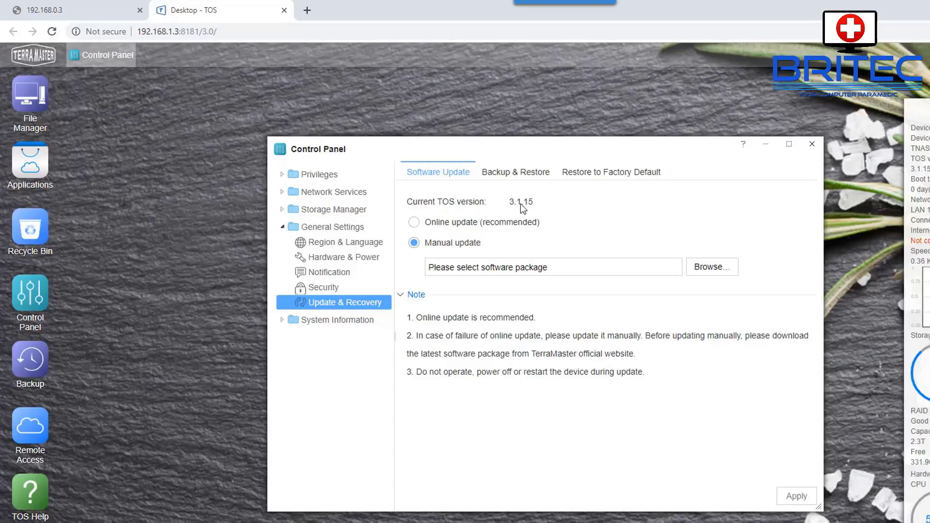
left_click(711, 268)
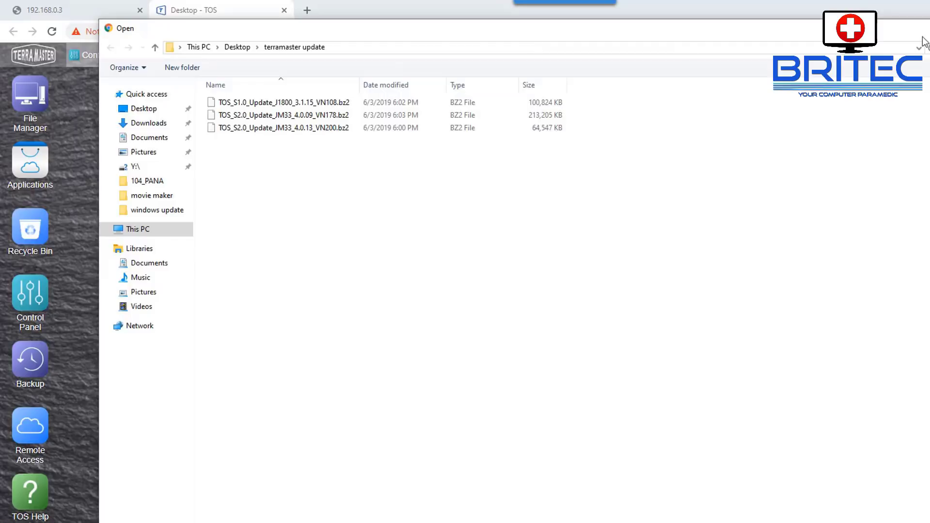
left_click_drag(919, 35, 907, 71)
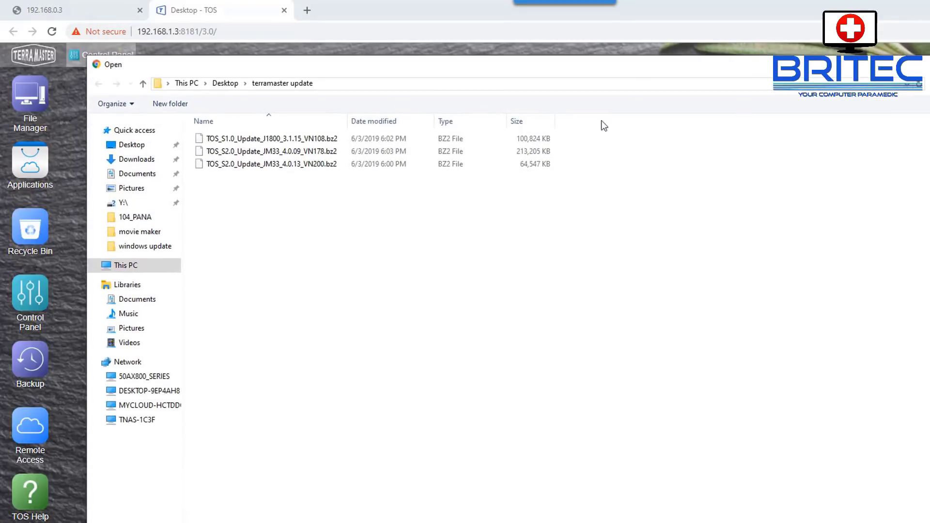
left_click(316, 156)
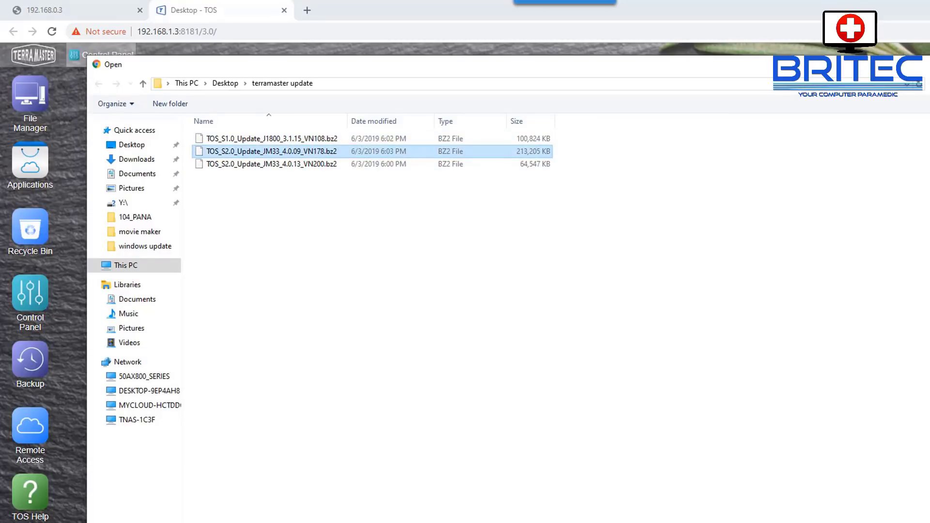
key("Return")
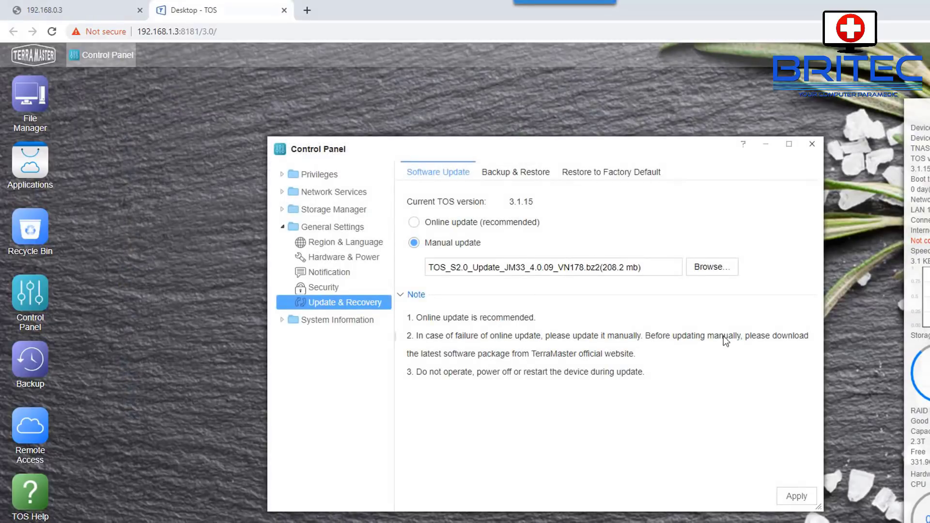
left_click(790, 502)
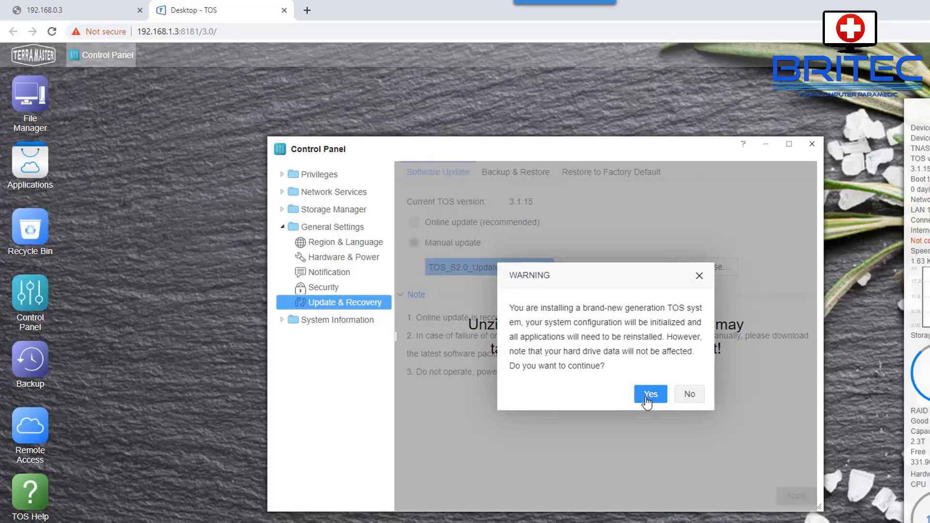
left_click(646, 399)
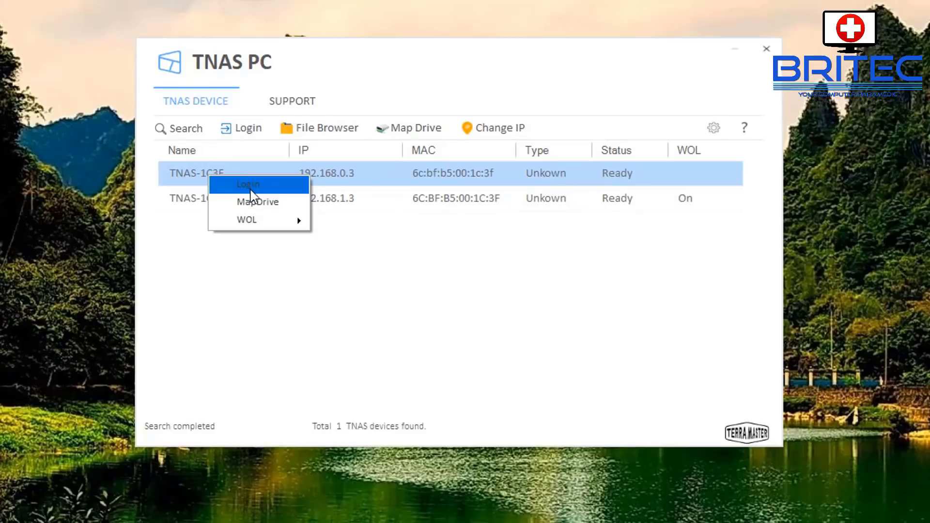
left_click(250, 189)
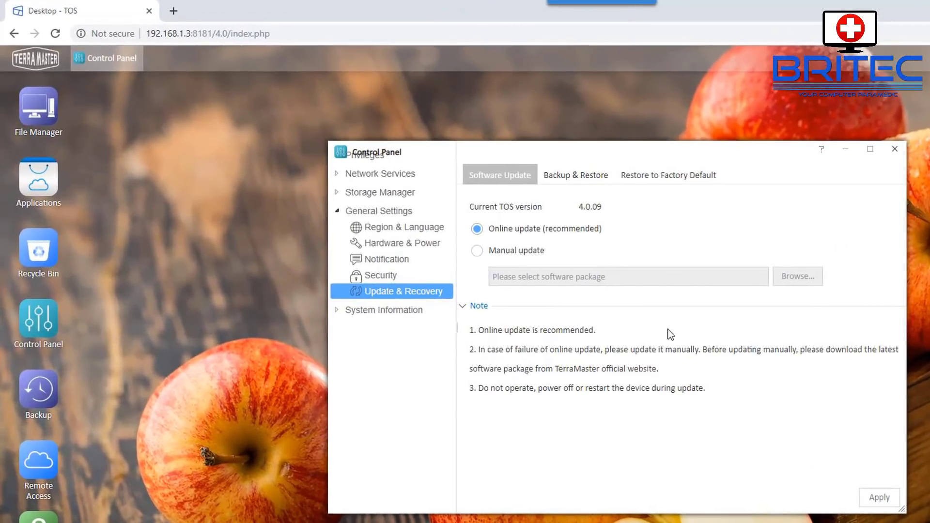
Step: Apply TOS_S2.0_Update_JM33_4.0.13_VN200.bz2 as a local manual update
left_click(481, 251)
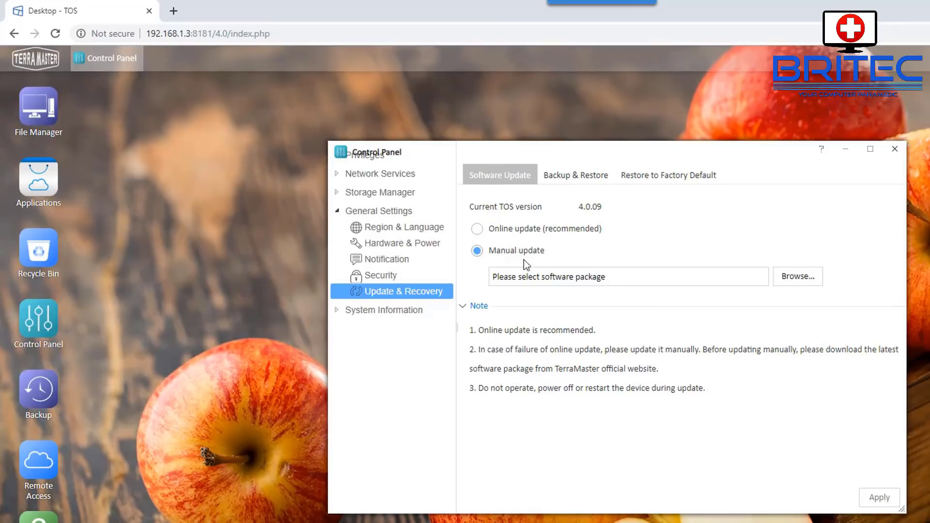
left_click(796, 277)
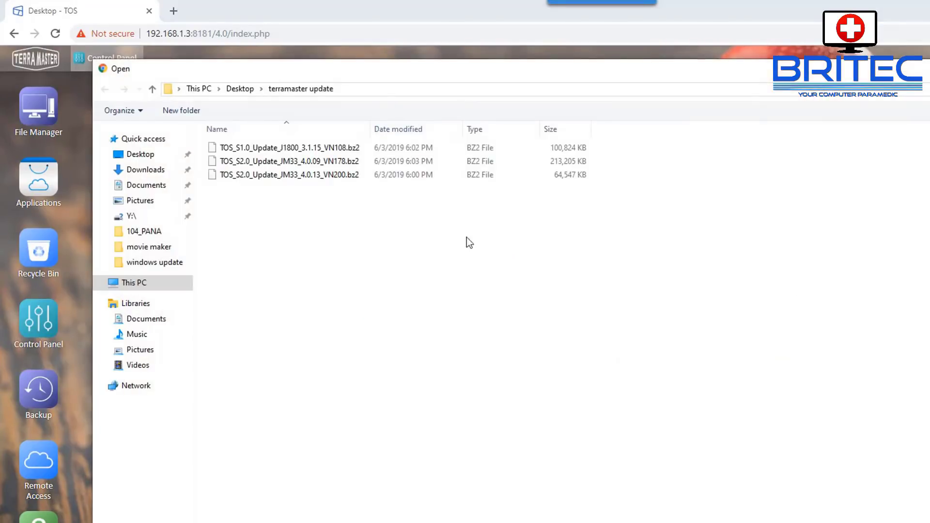
left_click(311, 177)
key("Return")
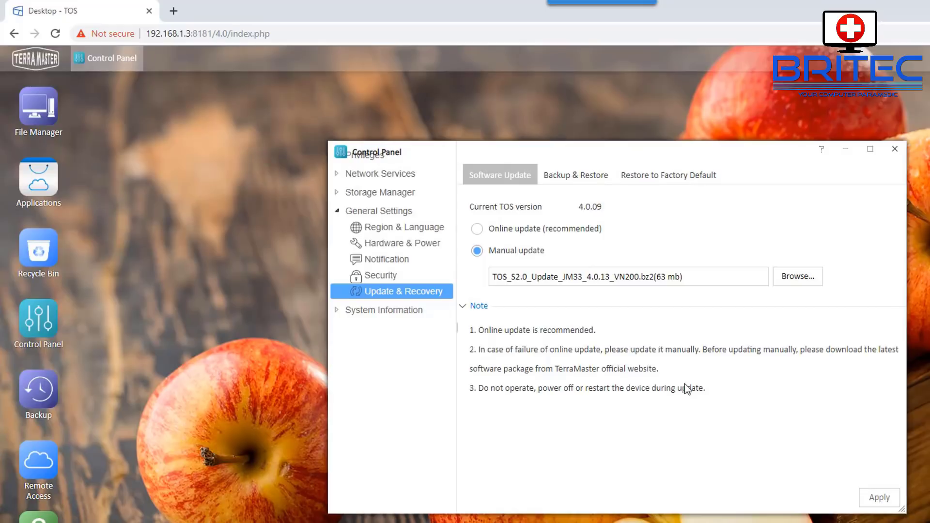
left_click(877, 506)
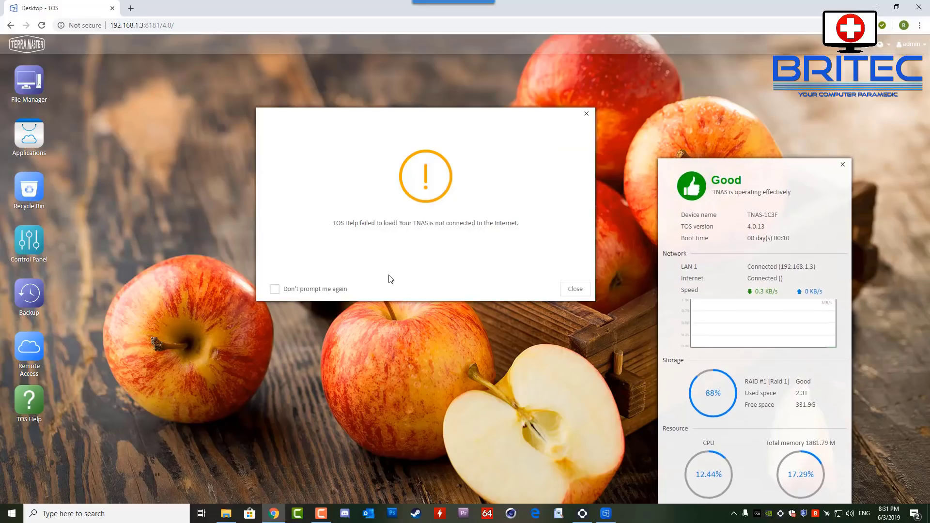
Step: Dismiss the TOS Help load error, shift the status panel right, and open Applications
left_click(586, 113)
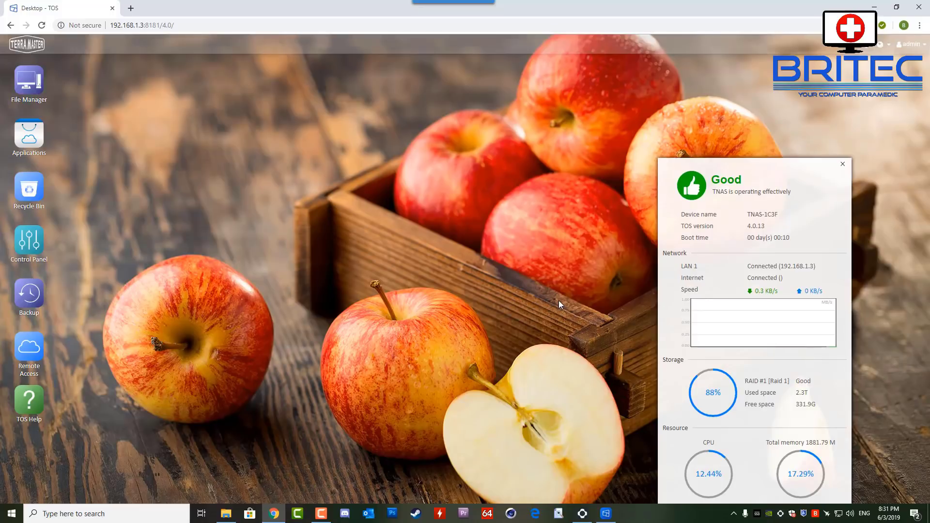
left_click_drag(754, 163, 824, 163)
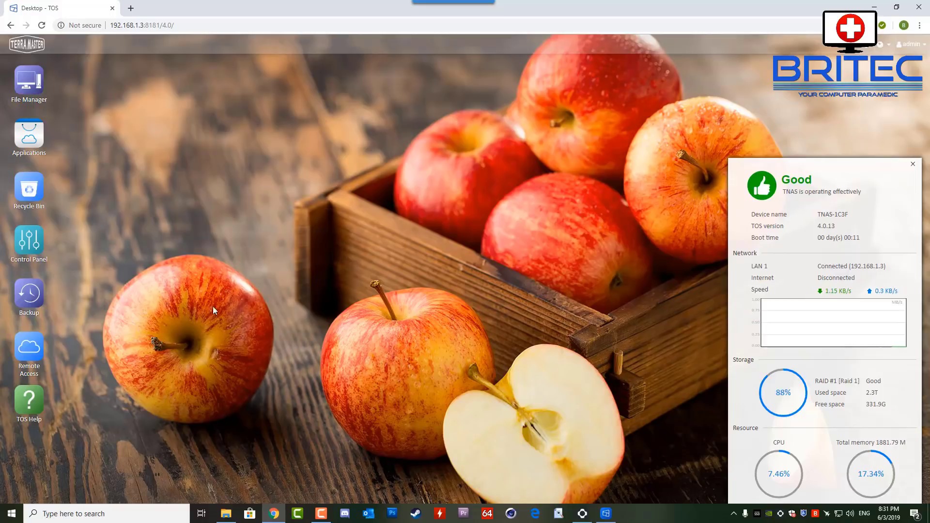
left_click(28, 137)
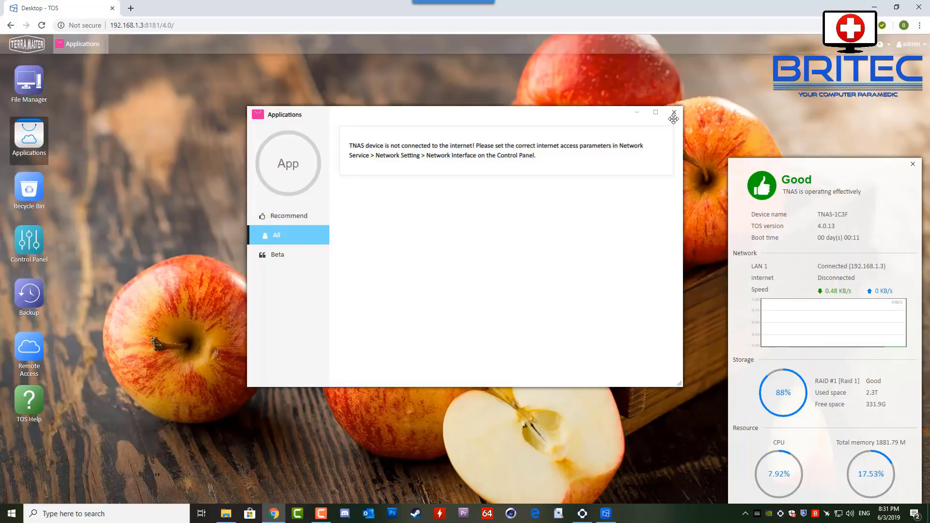
Step: Close Applications, check the network settings, then go to Update & Recovery for the factory reset
left_click(674, 113)
left_click(32, 242)
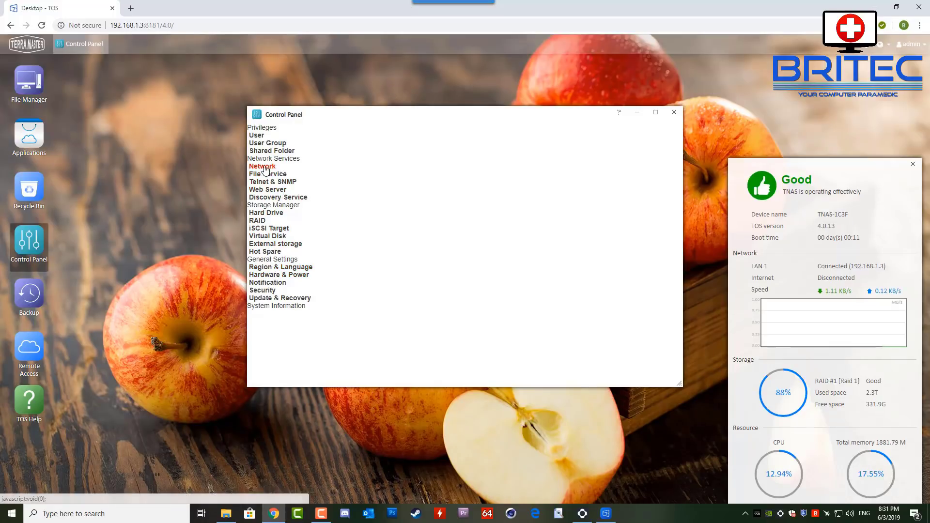
left_click(265, 168)
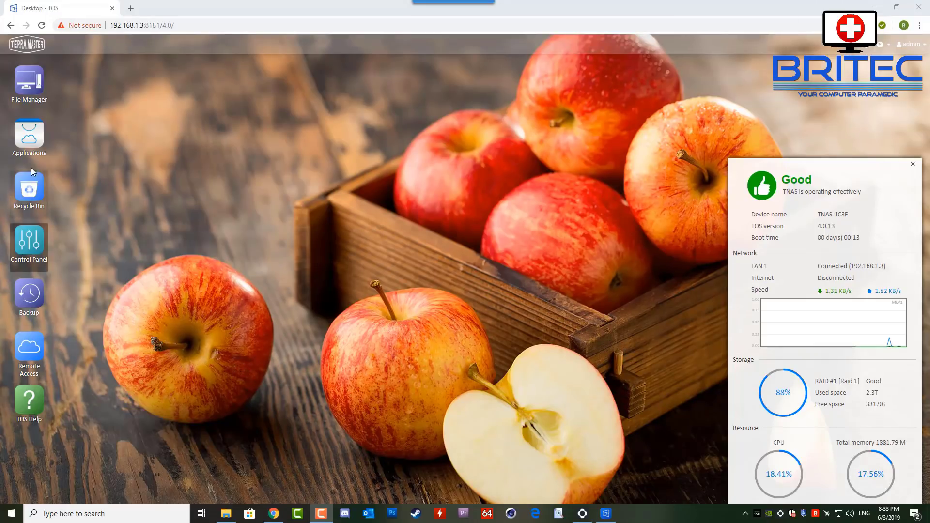
left_click(32, 246)
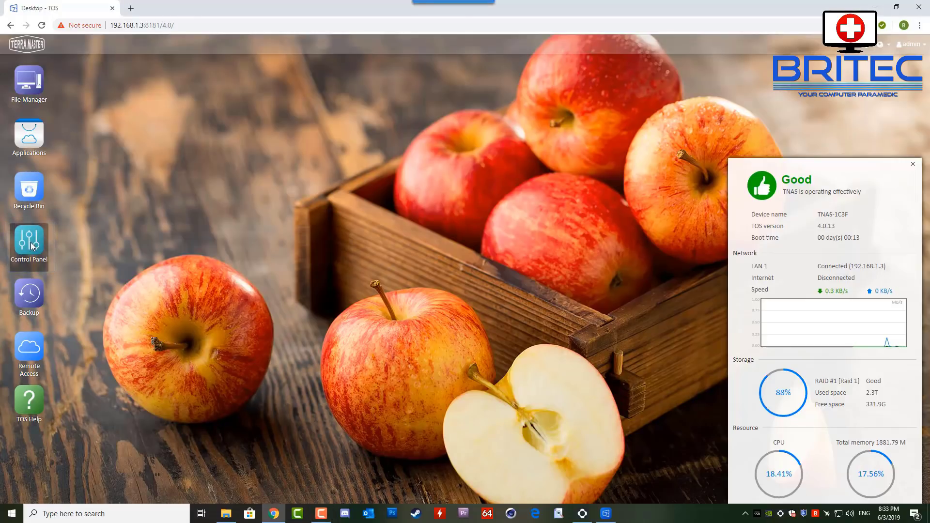
left_click(31, 246)
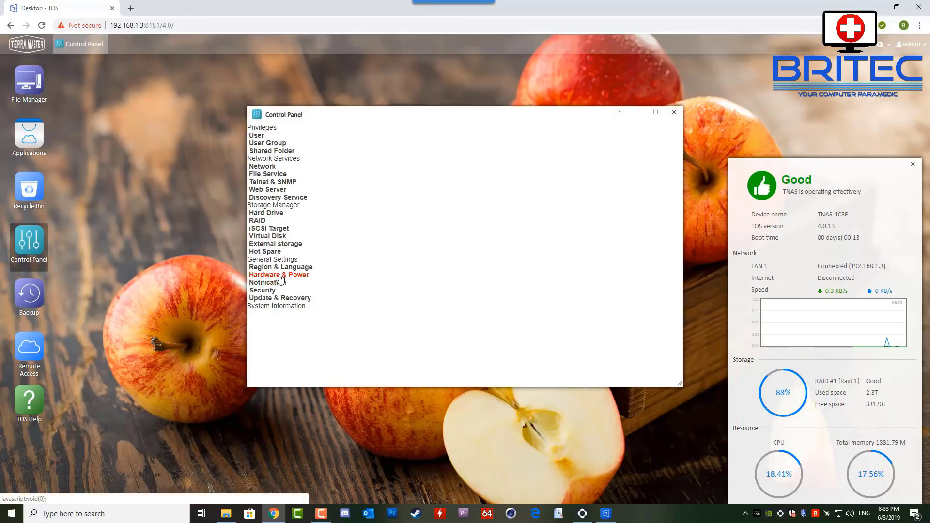
left_click(272, 298)
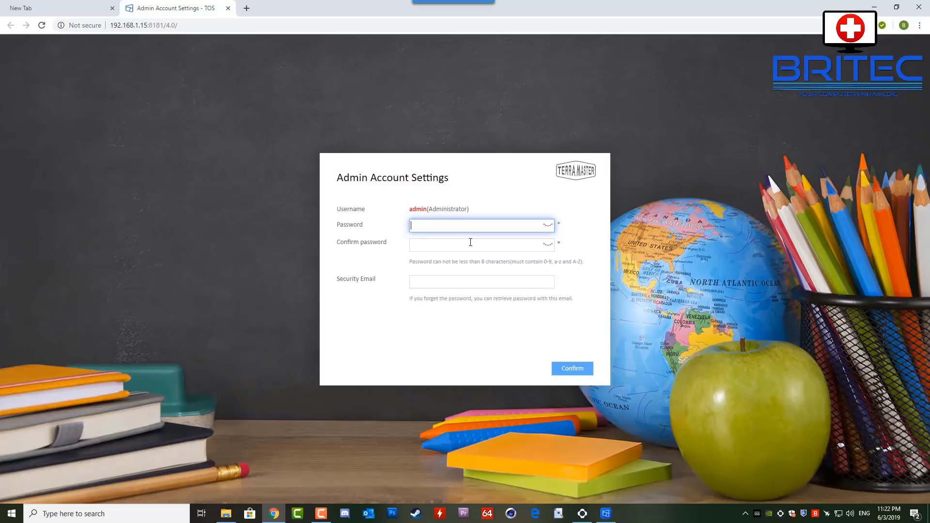
Step: Enter the new admin password and sign back in as admin
type("aaa")
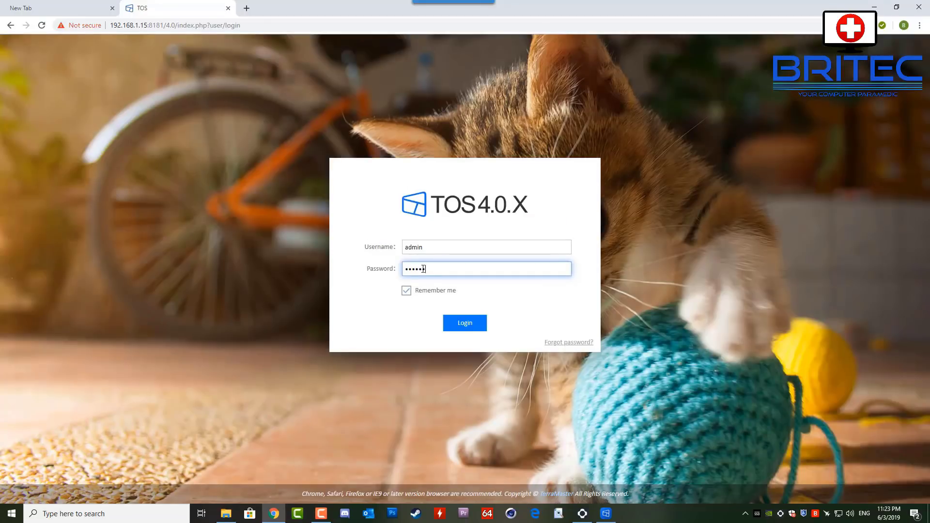
type("a")
type("aa")
left_click(466, 326)
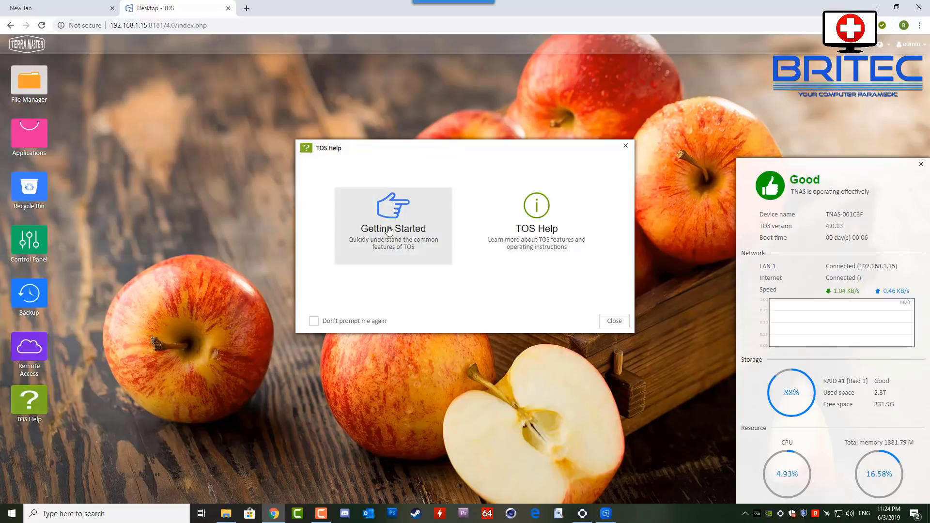
Step: Open and close Getting Started, dismiss the TOS Help welcome, and close the status panel
left_click(405, 229)
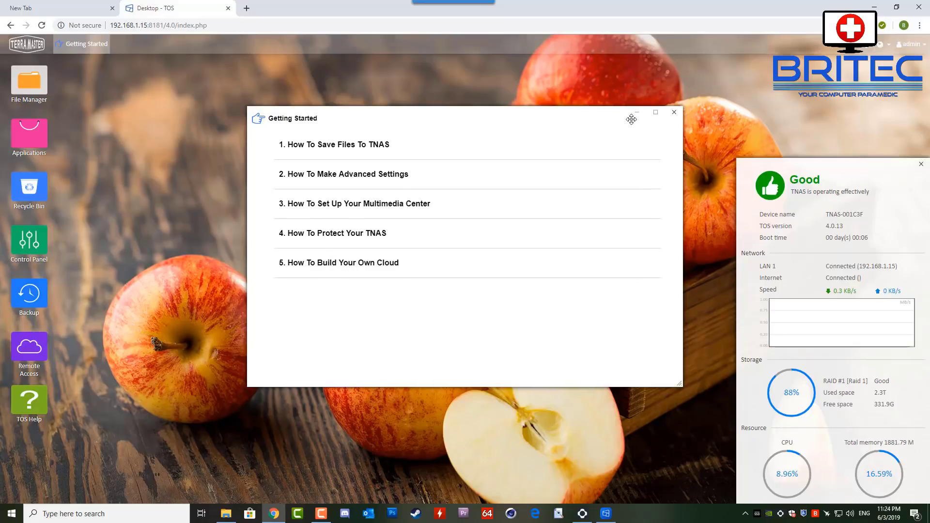
left_click(673, 113)
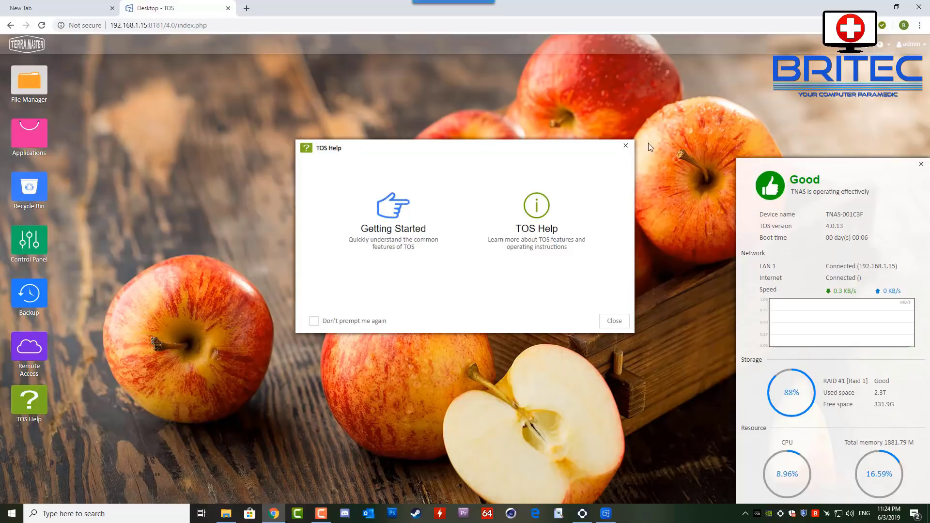
left_click(615, 321)
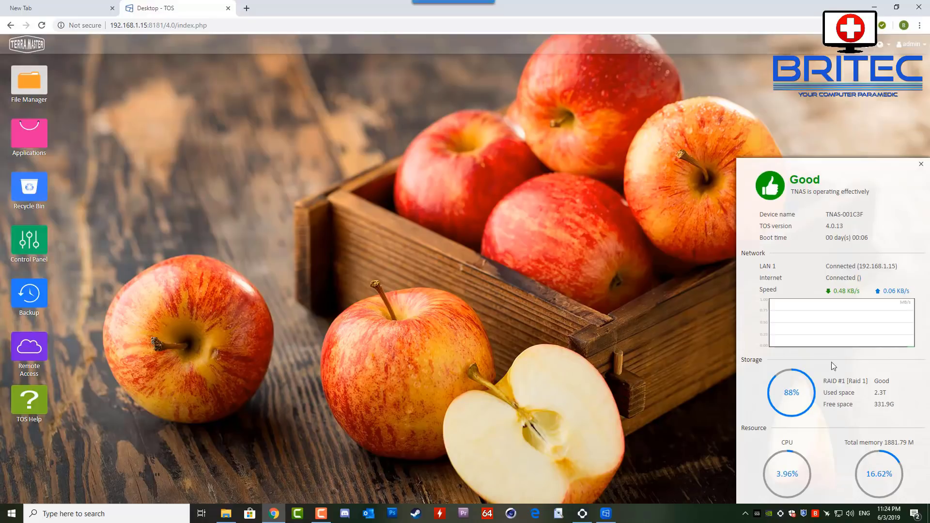
left_click(919, 165)
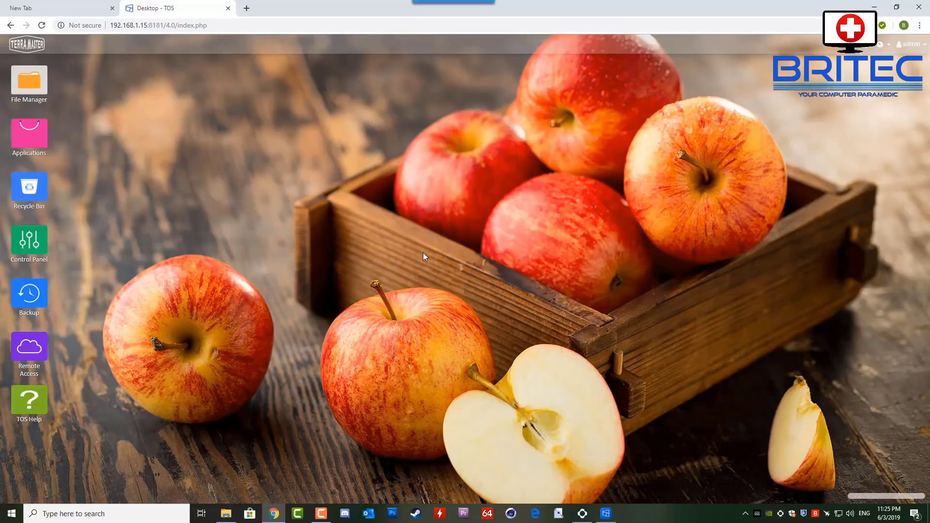
left_click(30, 400)
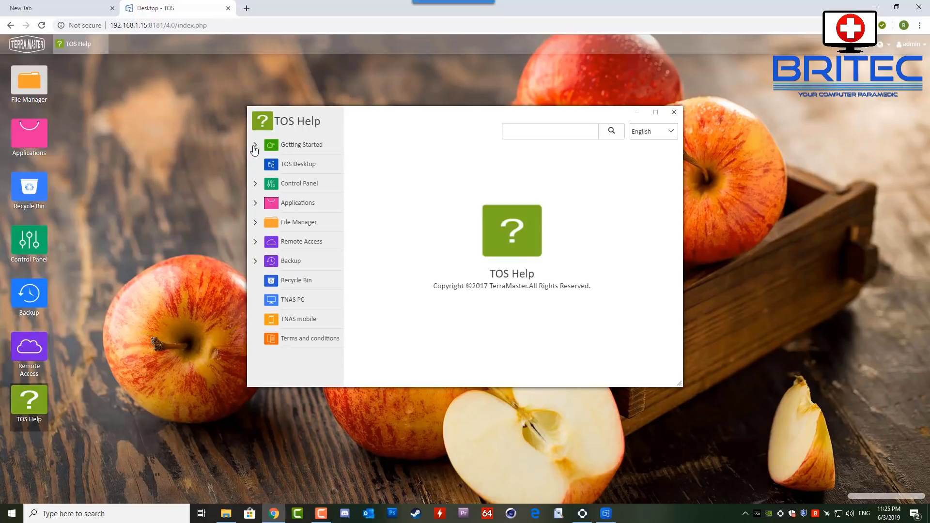
left_click(255, 149)
left_click(254, 147)
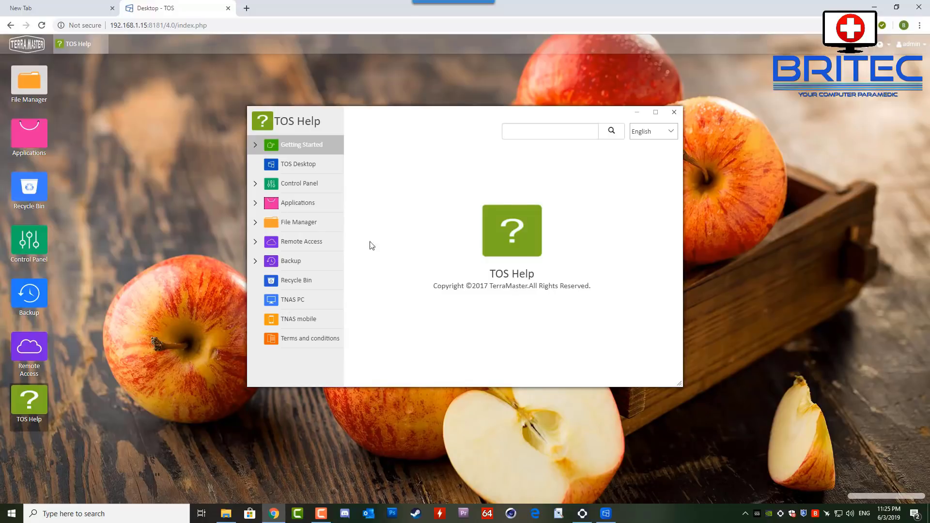
left_click(674, 113)
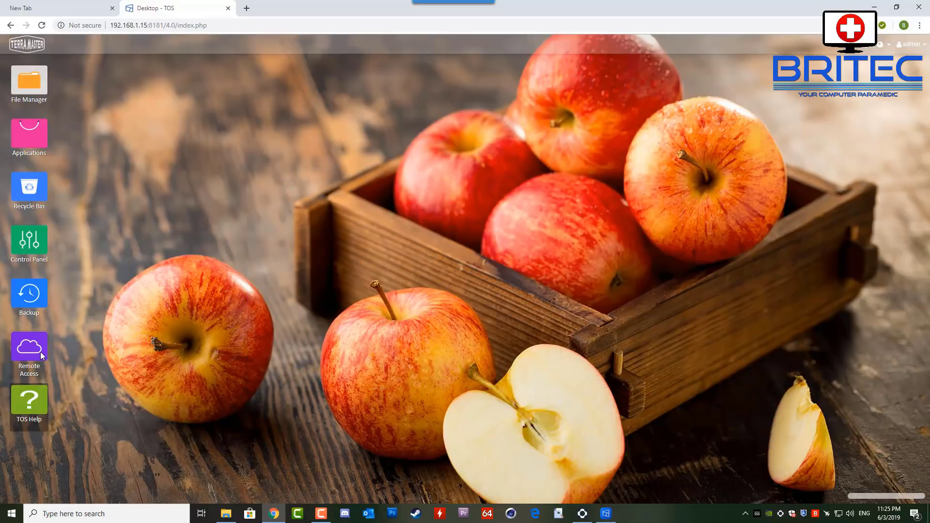
left_click(33, 296)
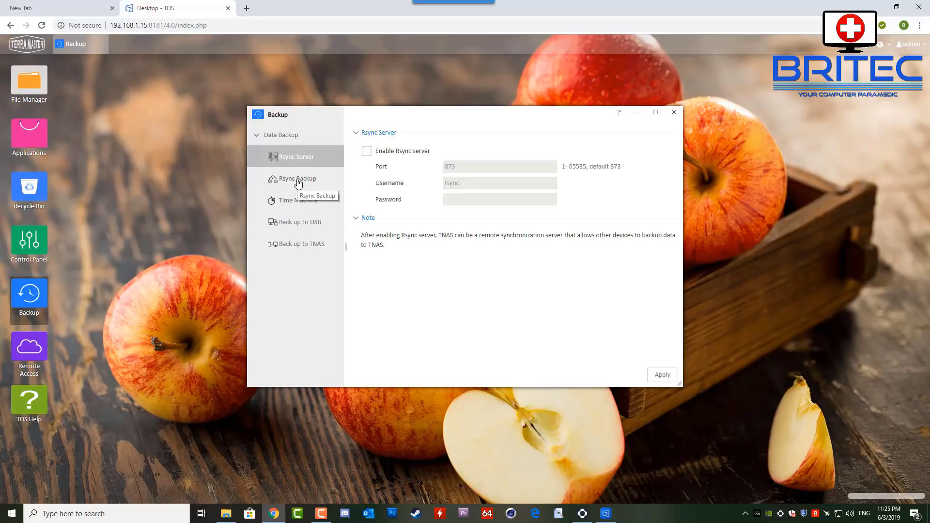
left_click(290, 204)
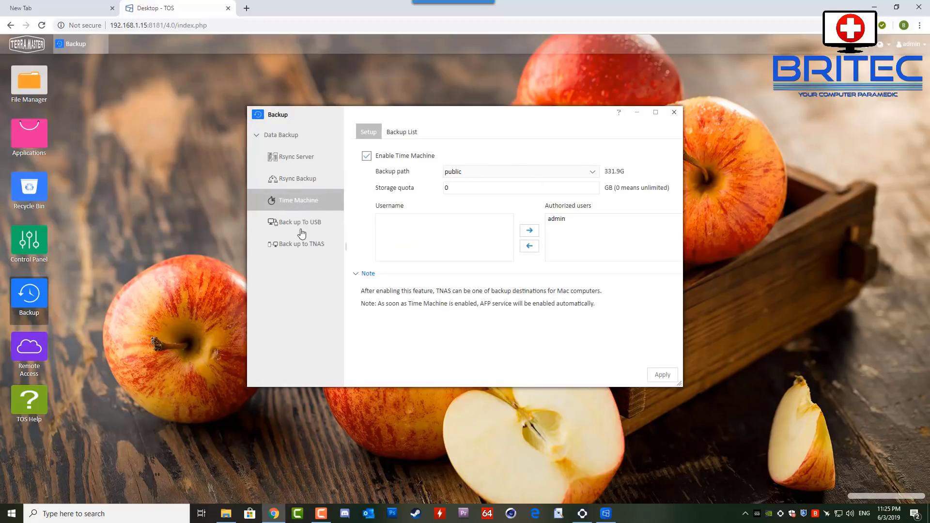
left_click(291, 226)
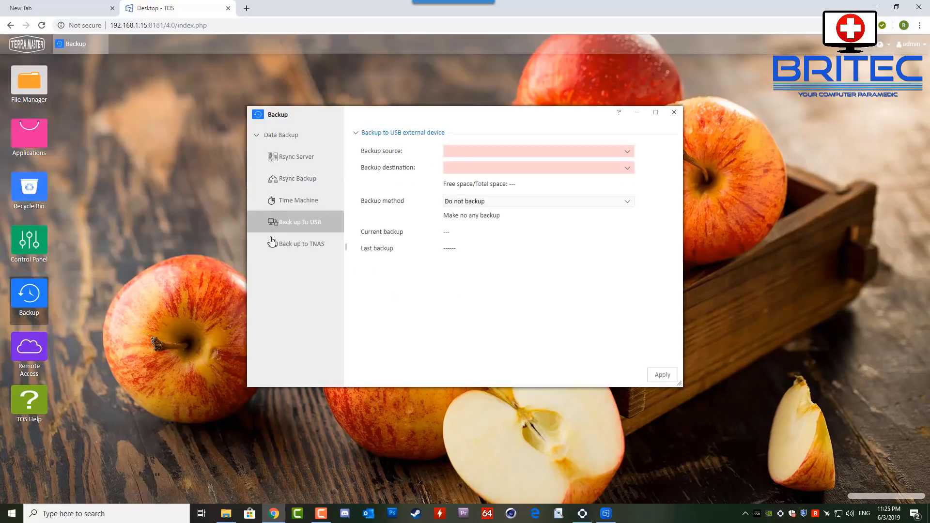
left_click(297, 246)
left_click(673, 113)
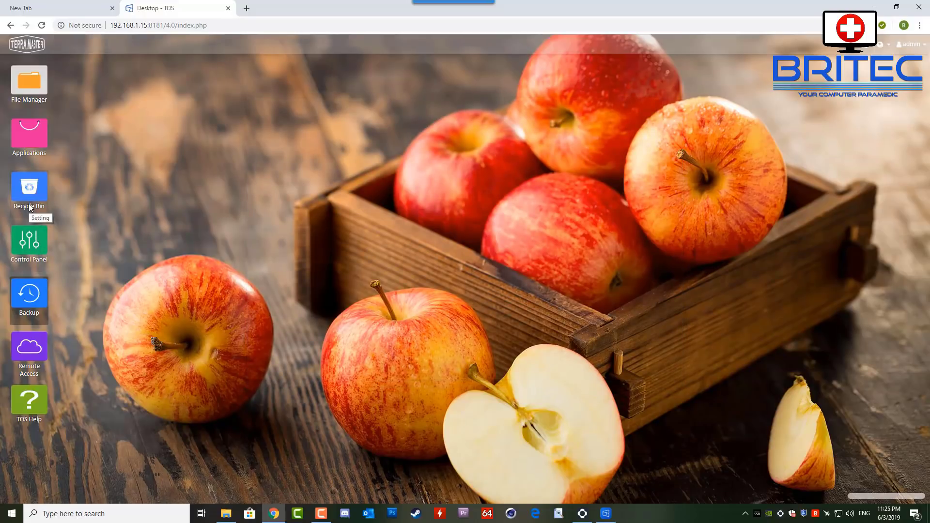
Step: Open the File Service settings from Control Panel to check SAMBA sharing with workgroup 'workgroup'
left_click(30, 242)
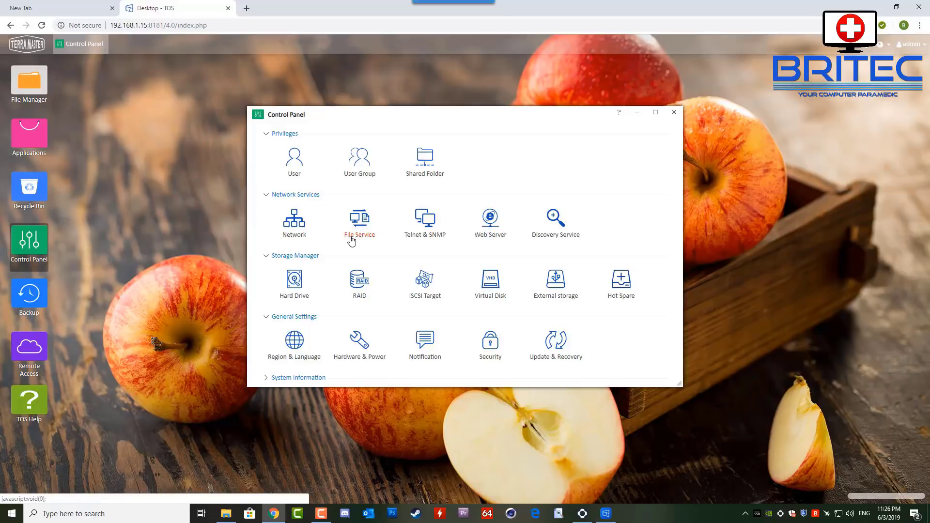
left_click(357, 237)
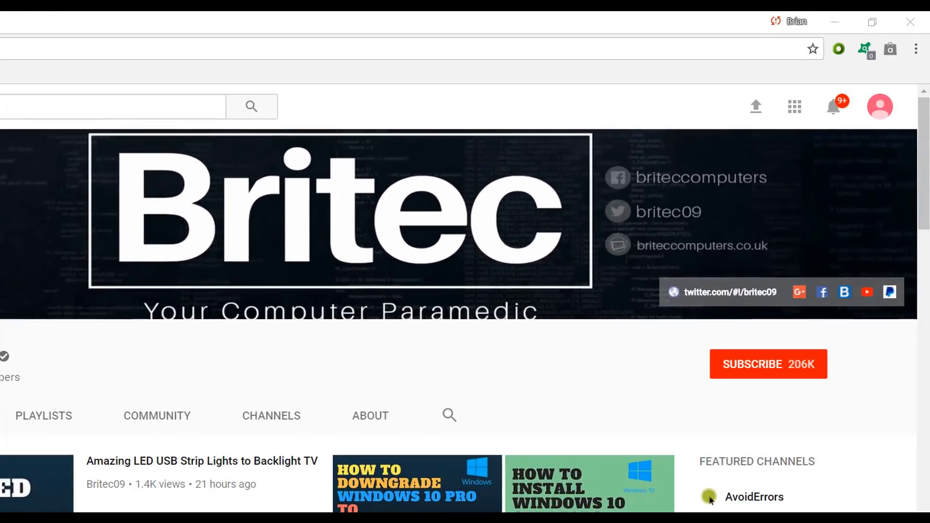
Step: Subscribe to the Britec YouTube channel so the button reads SUBSCRIBED
left_click(779, 376)
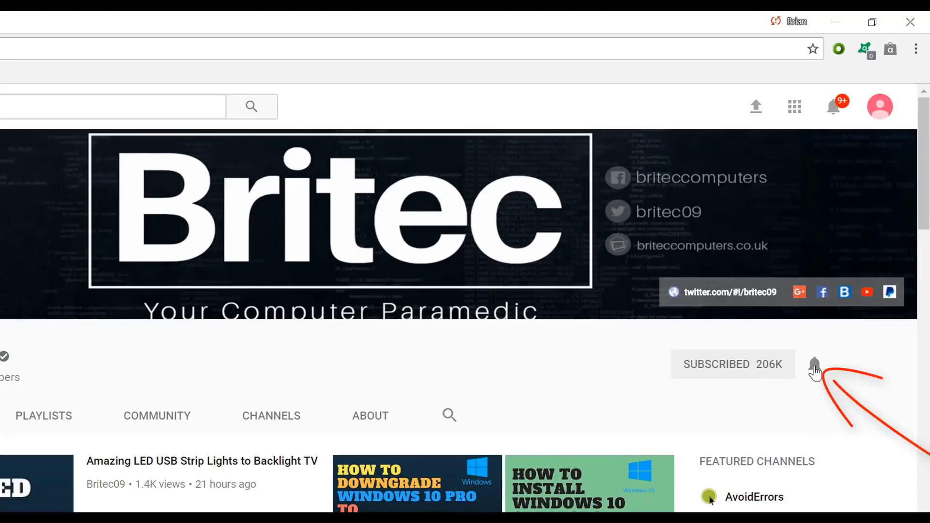